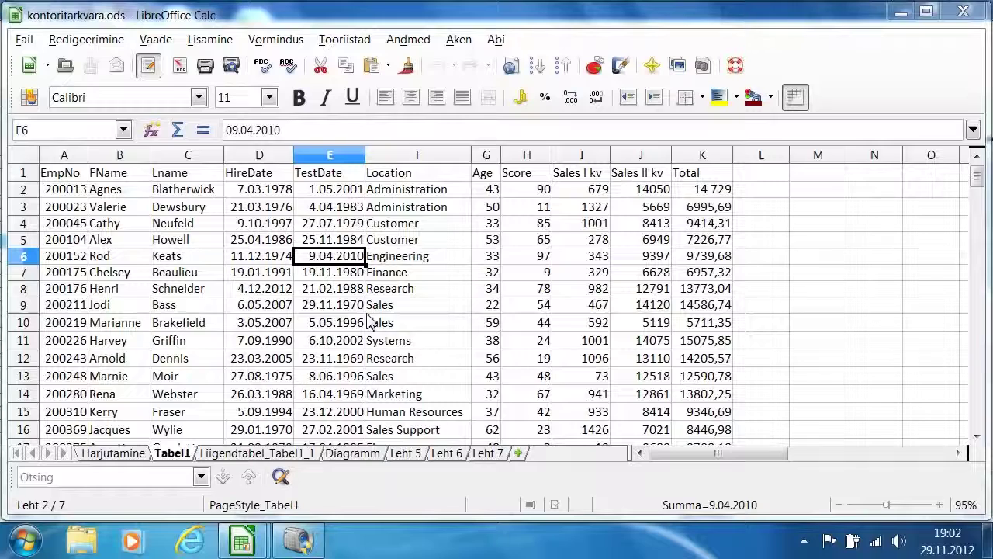
- Open the print settings for the Tabel1 sheet and examine the printer list, print range and page options
left_click(24, 39)
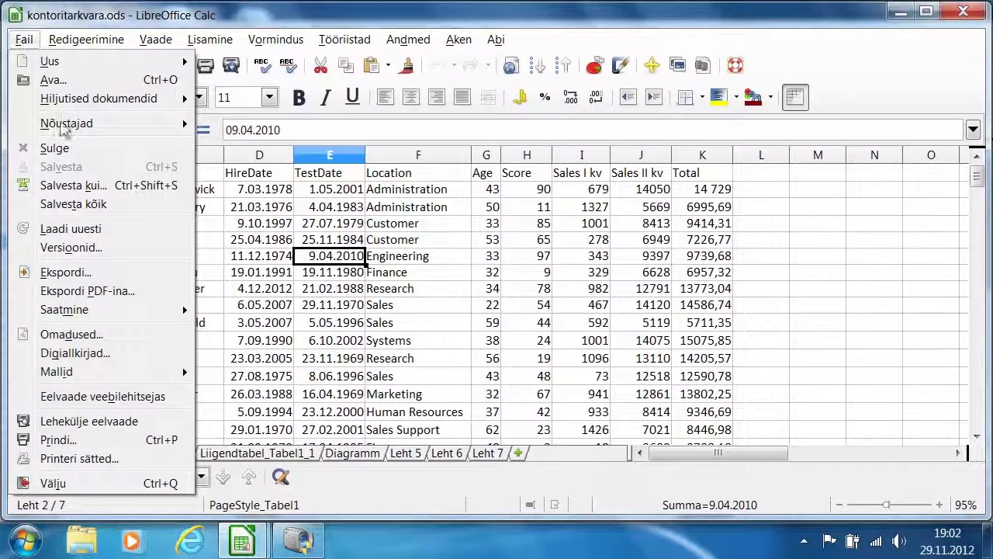
left_click(112, 445)
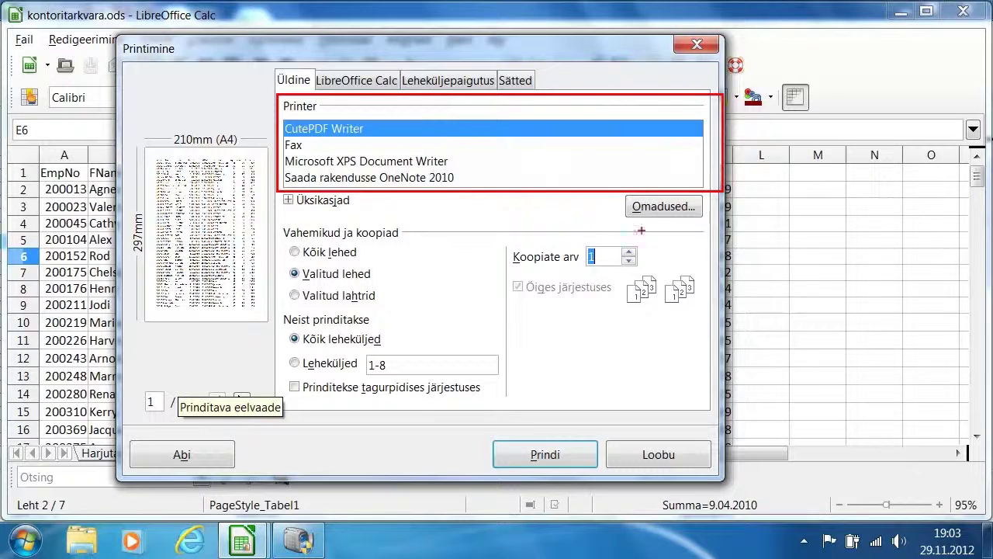
mouse_move(276, 223)
left_mouse_down()
mouse_move(357, 286)
mouse_move(430, 306)
left_mouse_up()
left_click_drag(294, 274, 260, 300)
left_click_drag(297, 251, 334, 269)
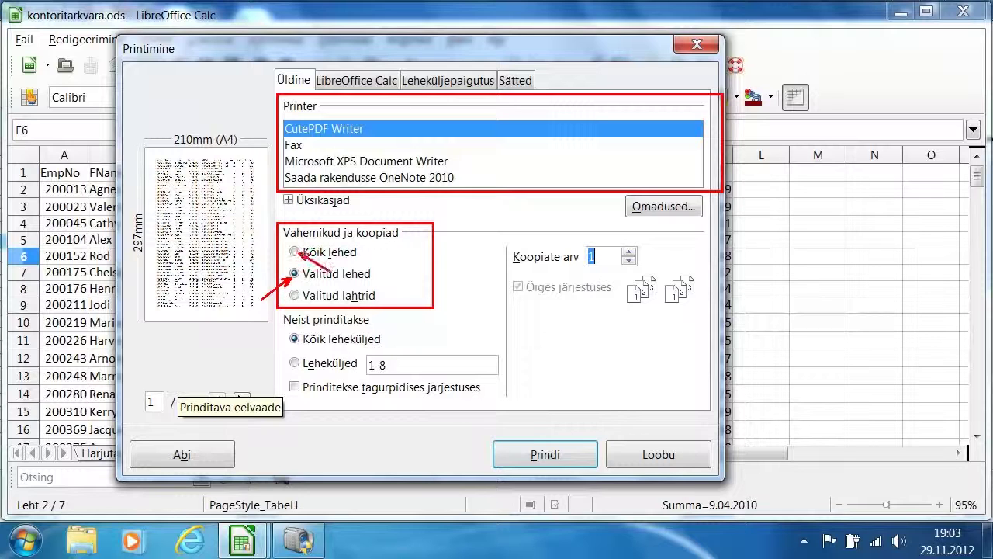
left_click_drag(293, 297, 270, 311)
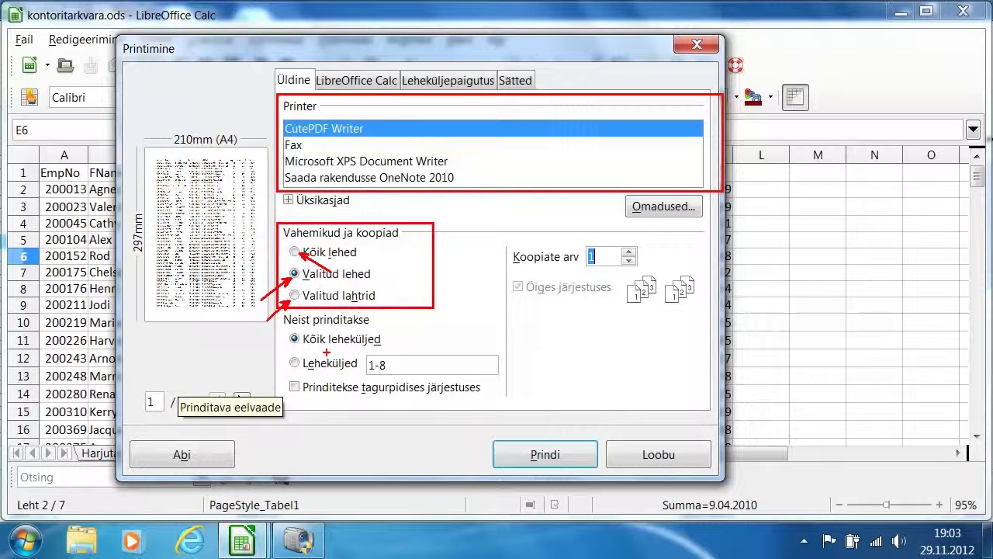
left_click_drag(292, 363, 232, 371)
key("Escape")
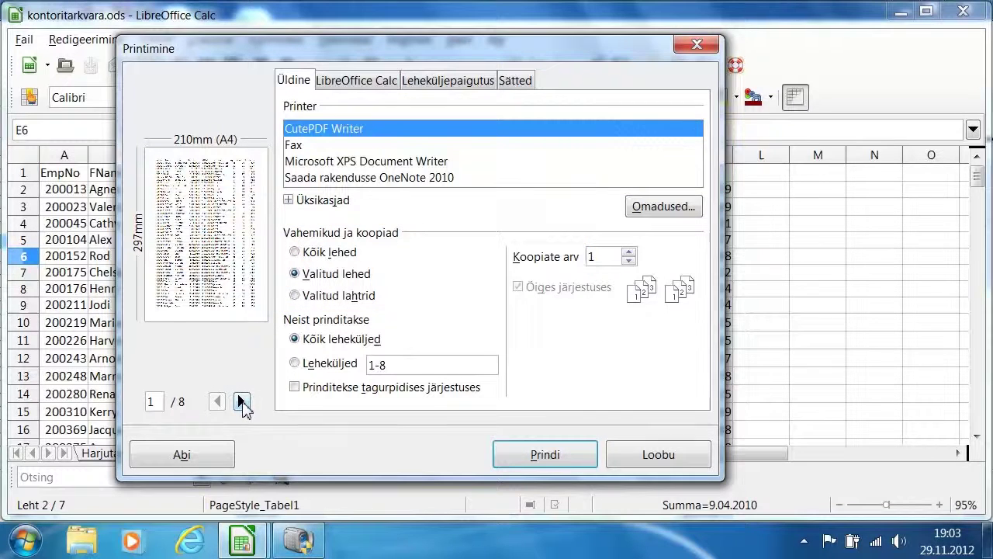
- Page through the Tabel1 print preview to page 5 and back to page 1, and close the print settings without printing
left_click(242, 402)
left_click(242, 402)
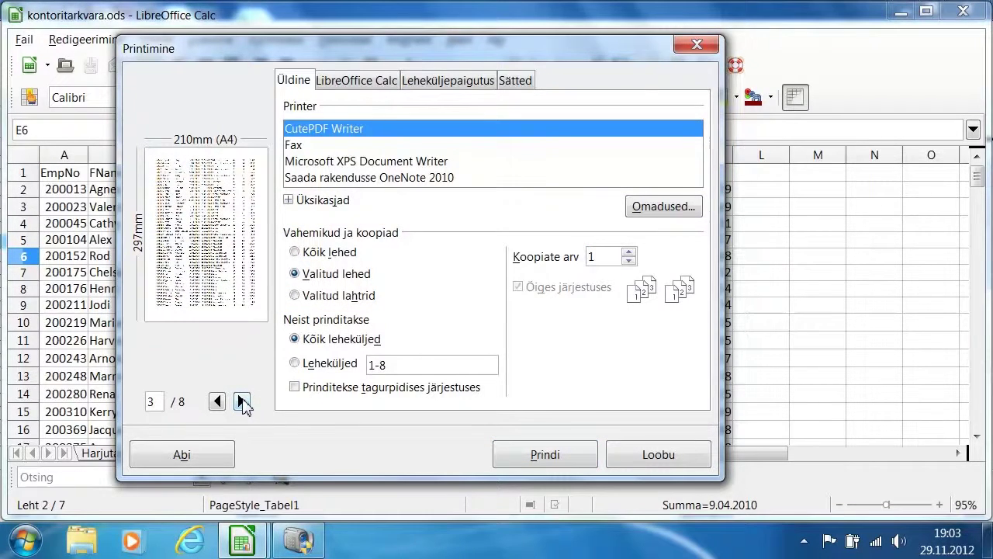
left_click(242, 402)
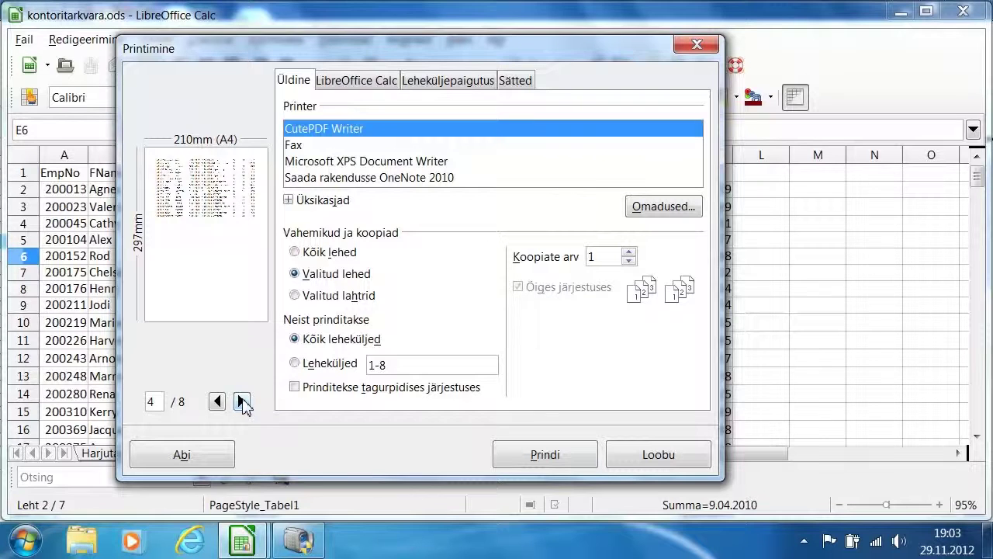
left_click(242, 402)
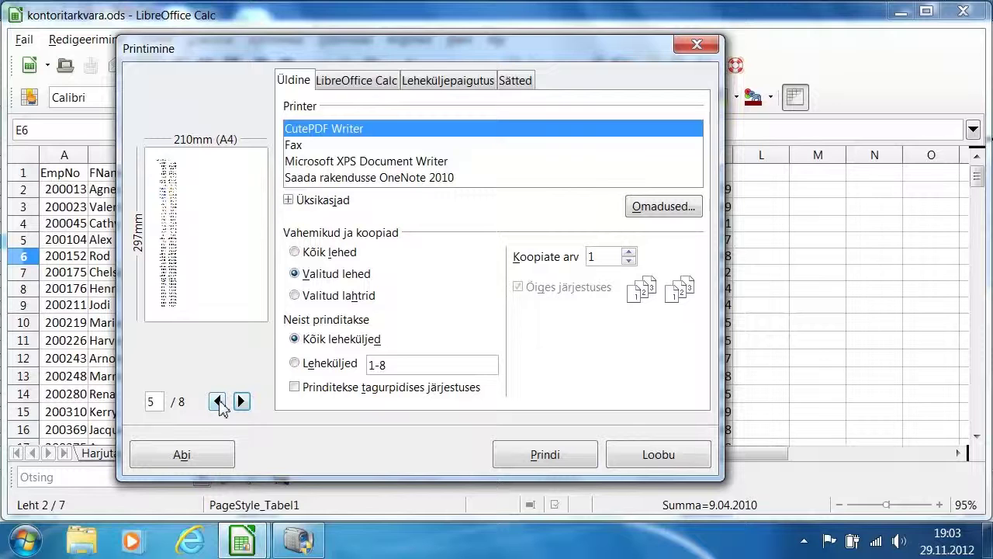
left_click(218, 401)
left_click(218, 402)
left_click(218, 401)
left_click(218, 401)
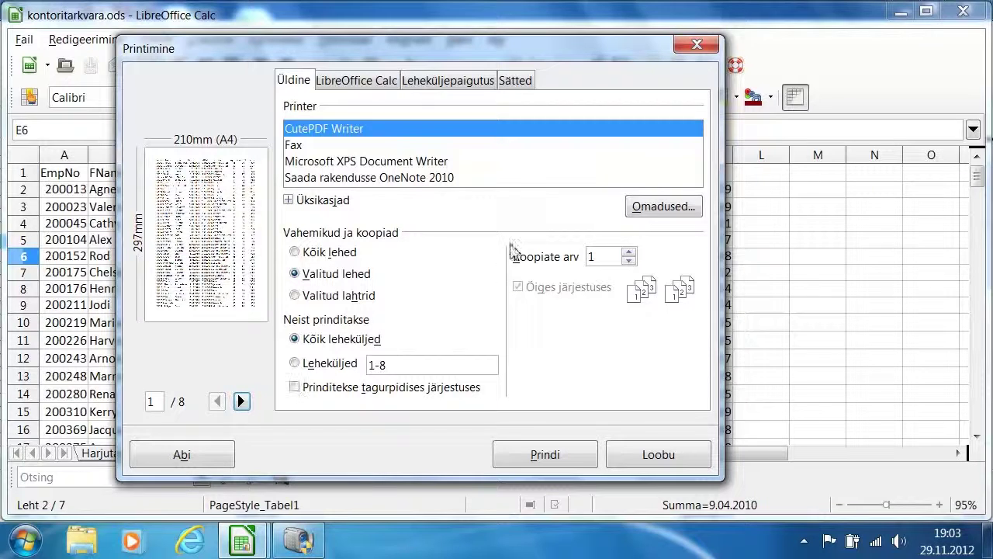
left_click(609, 259)
left_click(539, 456)
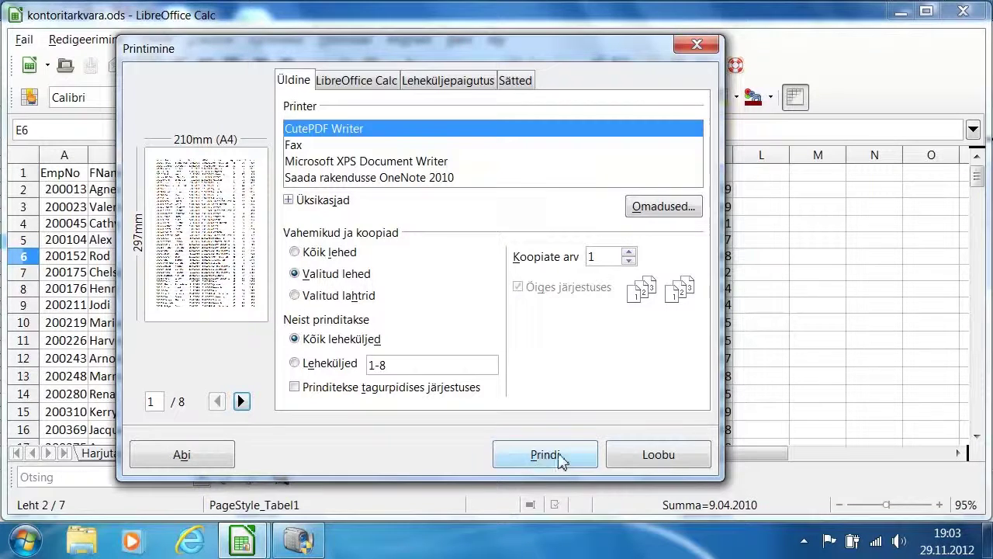
left_click(667, 459)
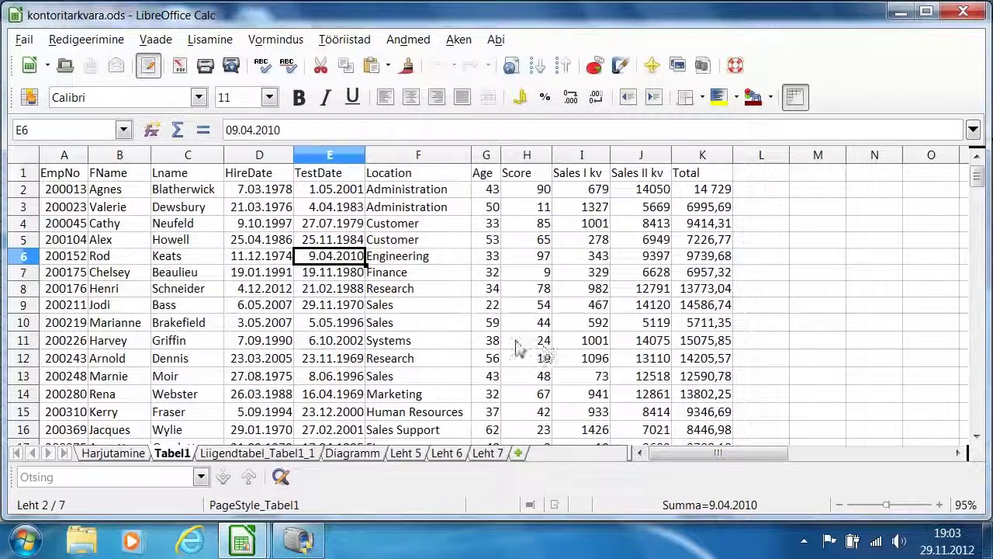
- Preview a printout of only cells E1:K14 on Tabel1 using the Valitud lahtrid range, and close without printing
left_click_drag(332, 173, 693, 402)
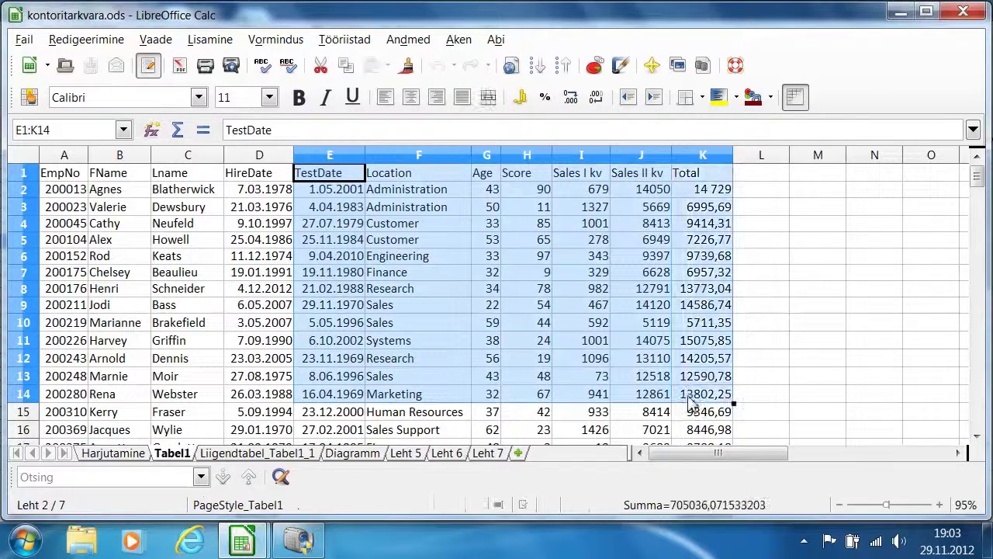
left_click(24, 38)
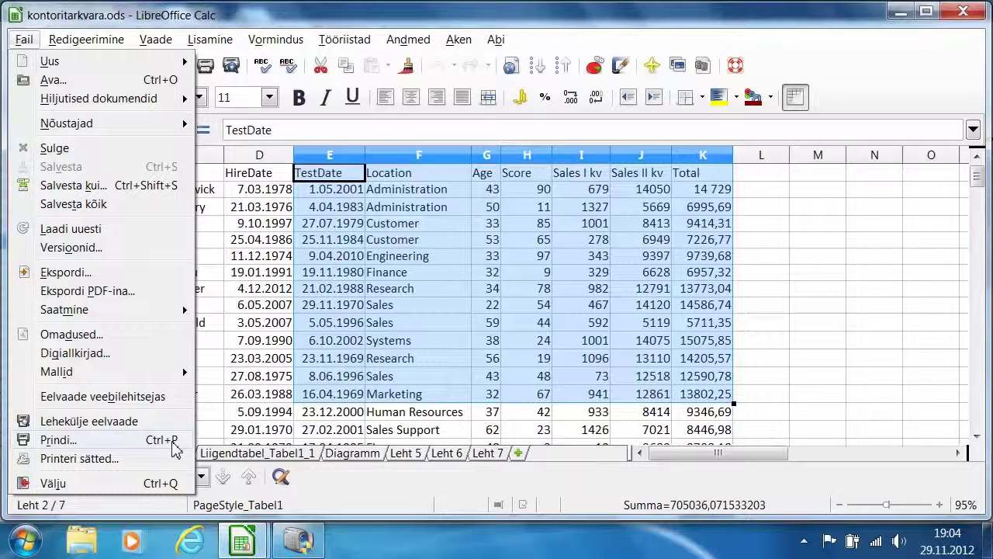
left_click(84, 440)
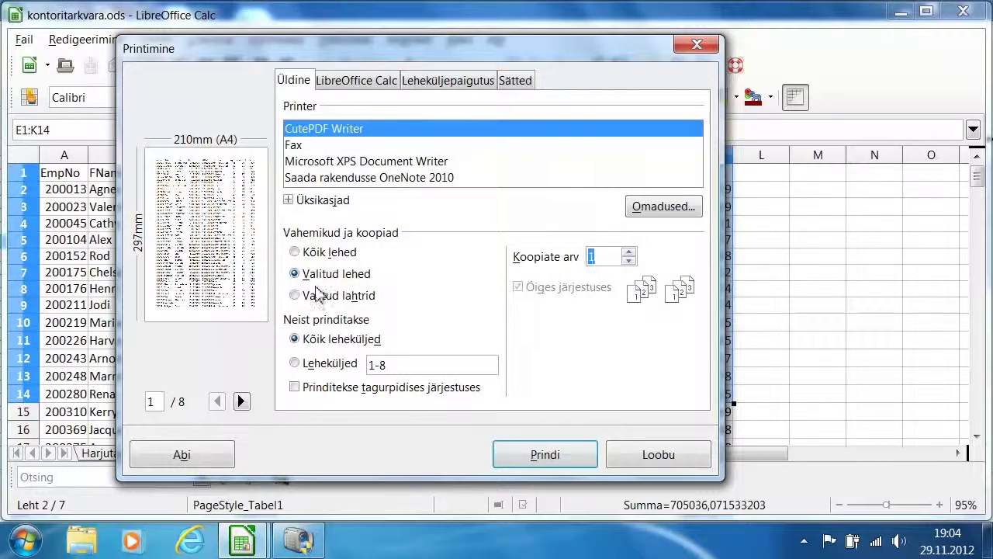
left_click(295, 275)
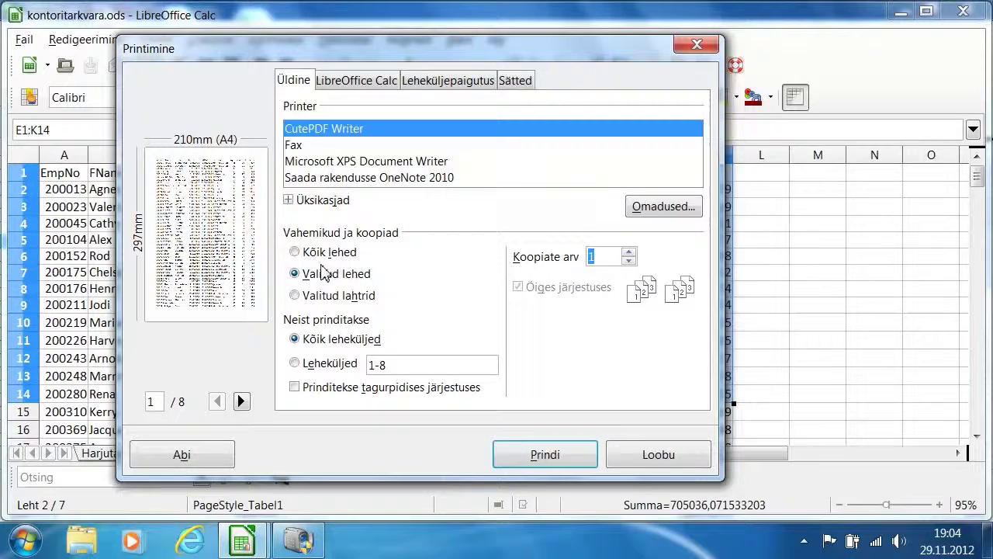
left_click(295, 296)
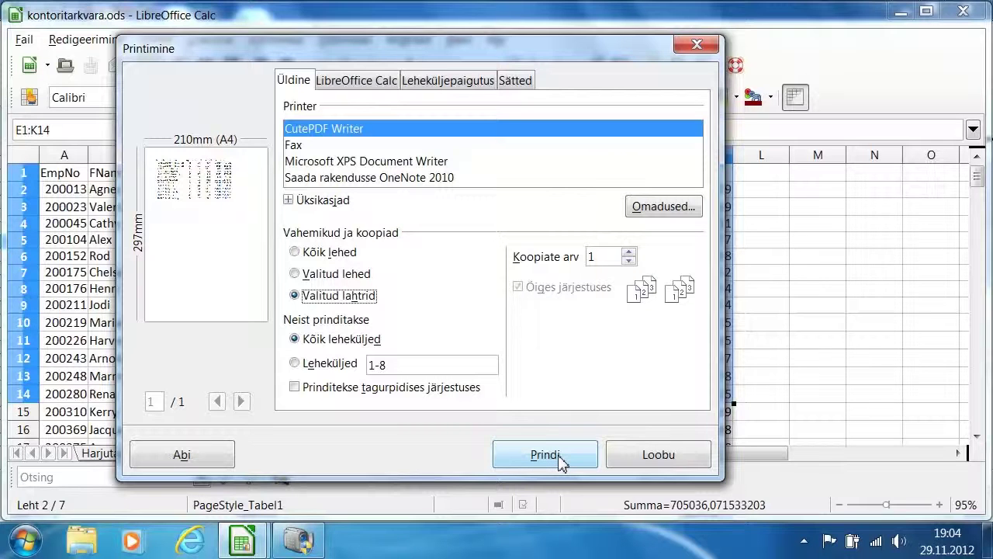
left_click(661, 458)
left_click(460, 281)
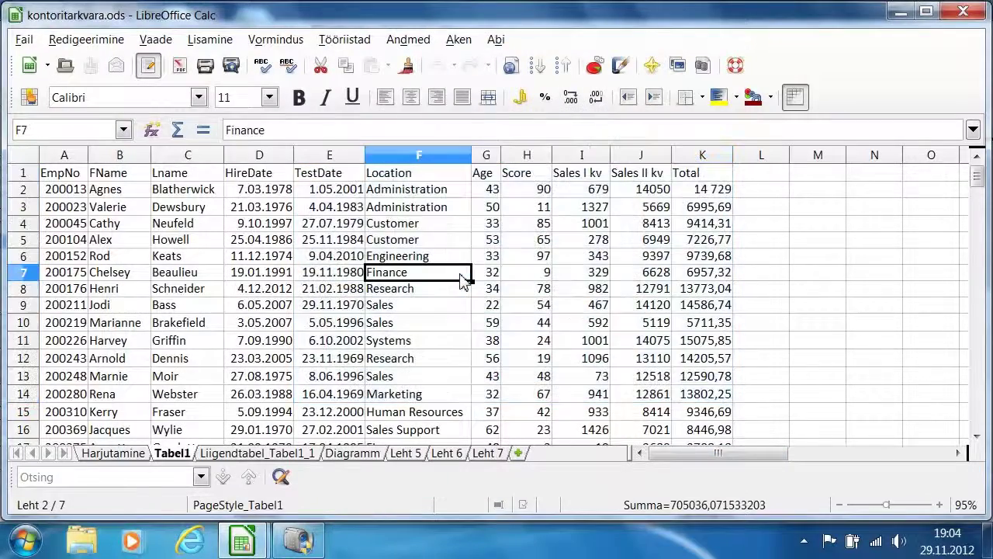
- Switch to the Diagramm sheet and enter and leave the edit mode of its sales chart
left_click(353, 453)
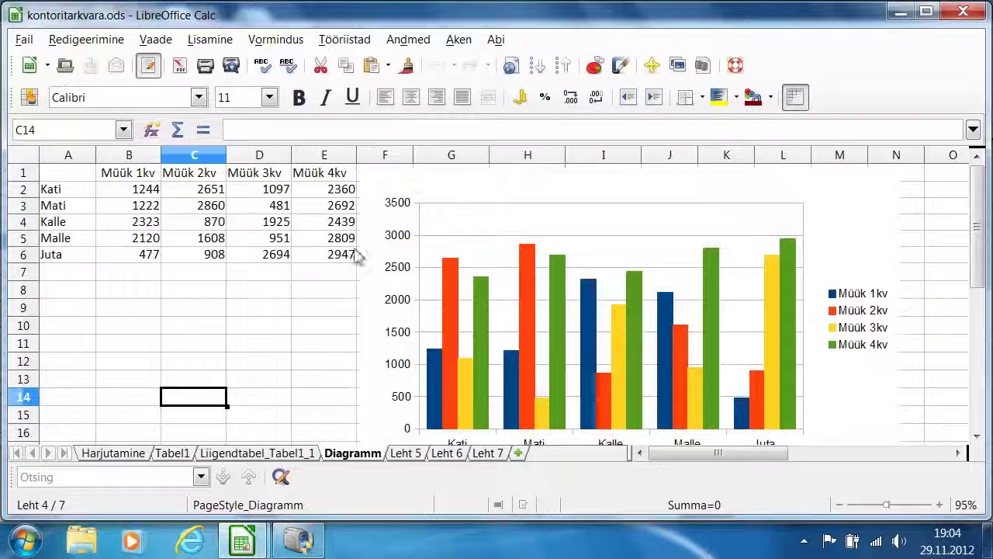
left_click(394, 253)
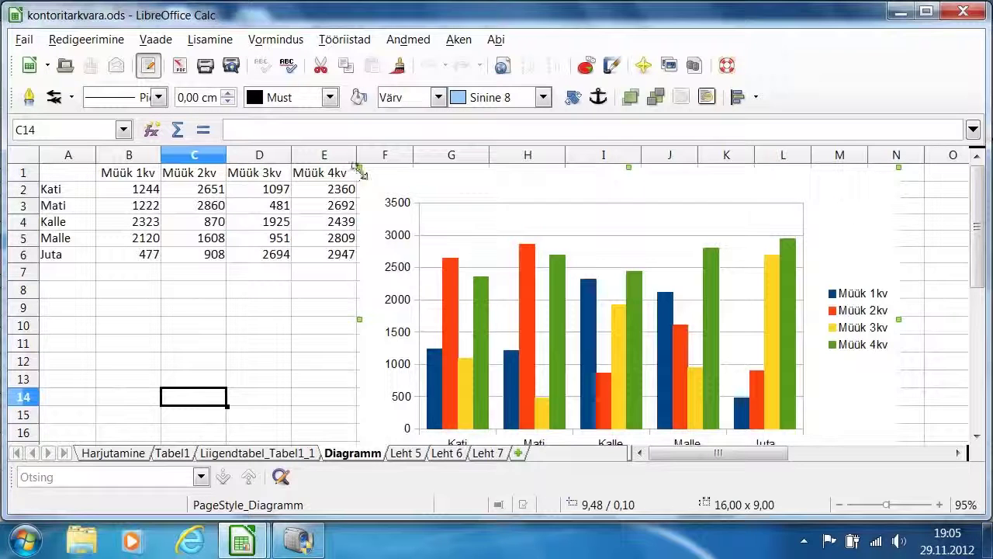
double_click(389, 206)
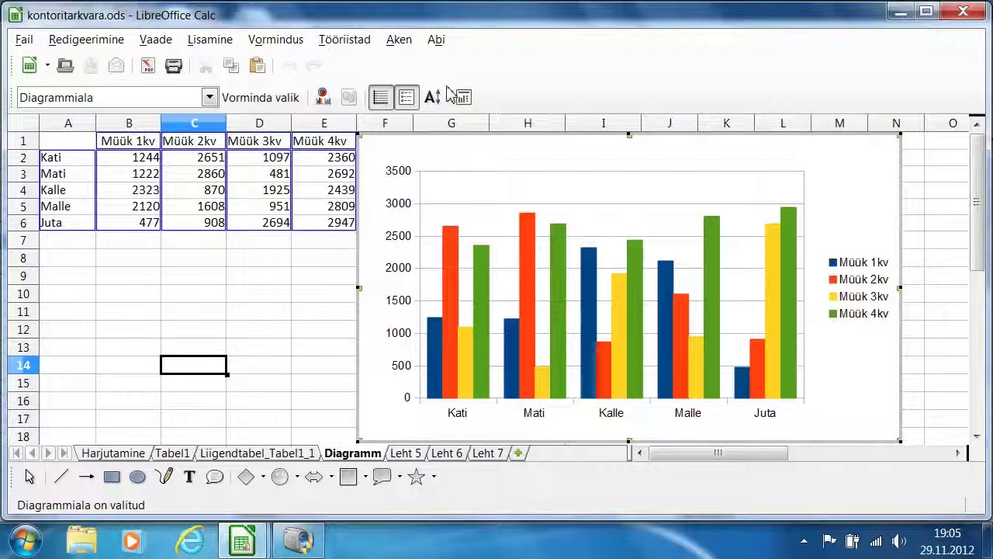
left_click(273, 292)
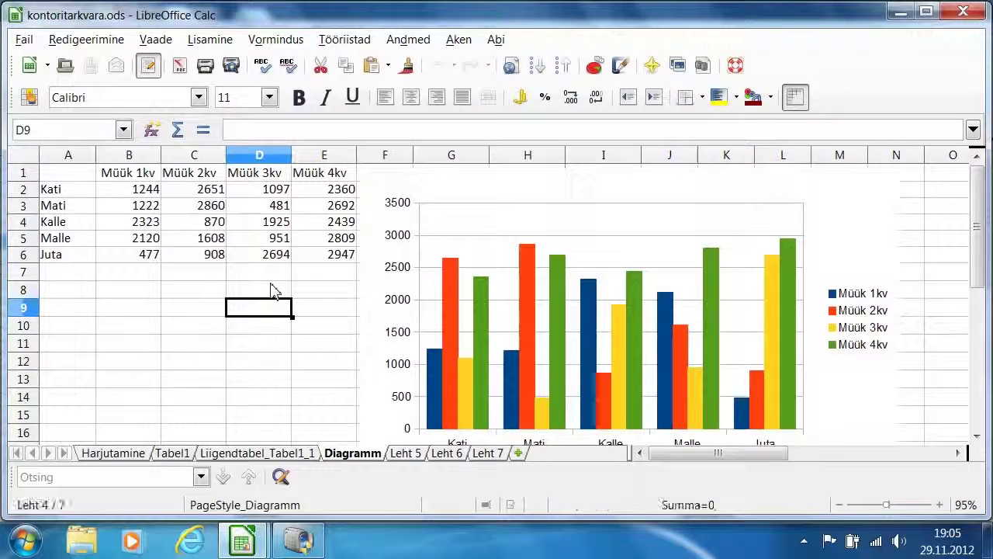
- Select the chart as an object and preview printing it alone with the Valitud lahtrid range, closing without printing
left_click(398, 241)
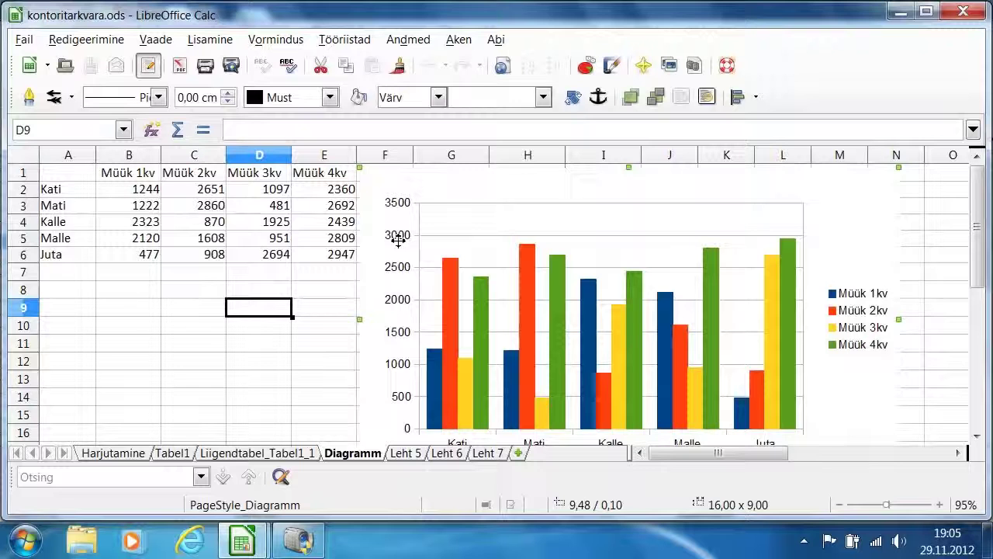
left_click(22, 44)
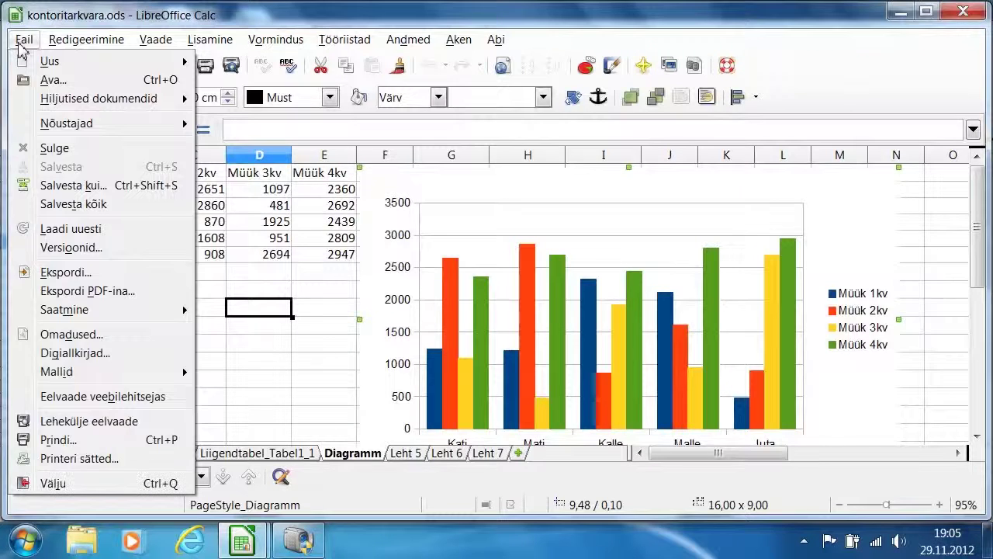
left_click(68, 439)
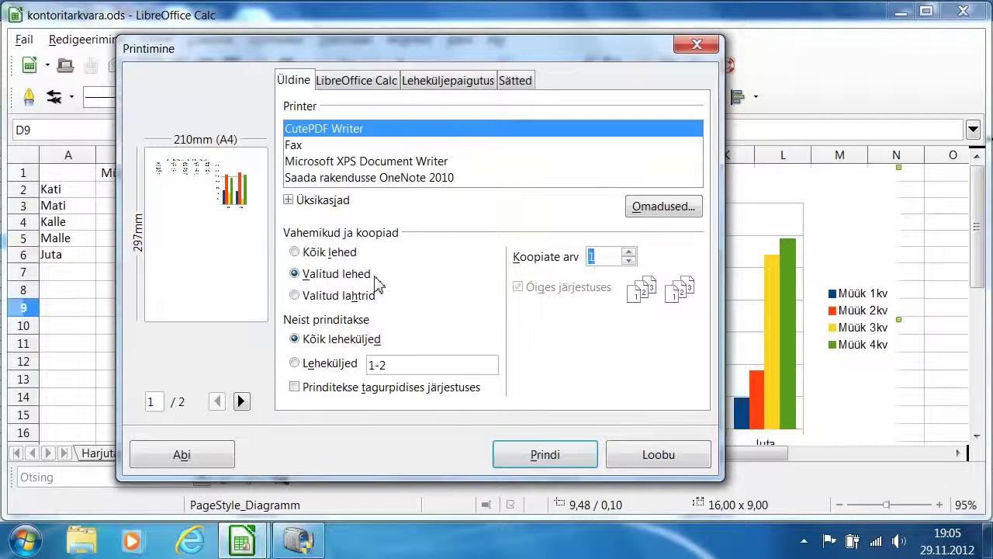
left_click(296, 295)
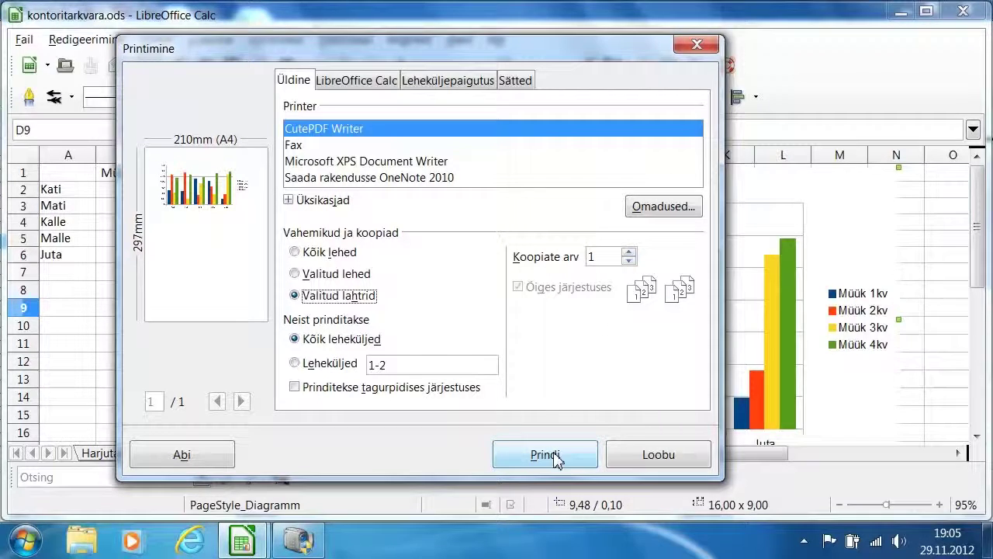
left_click(643, 456)
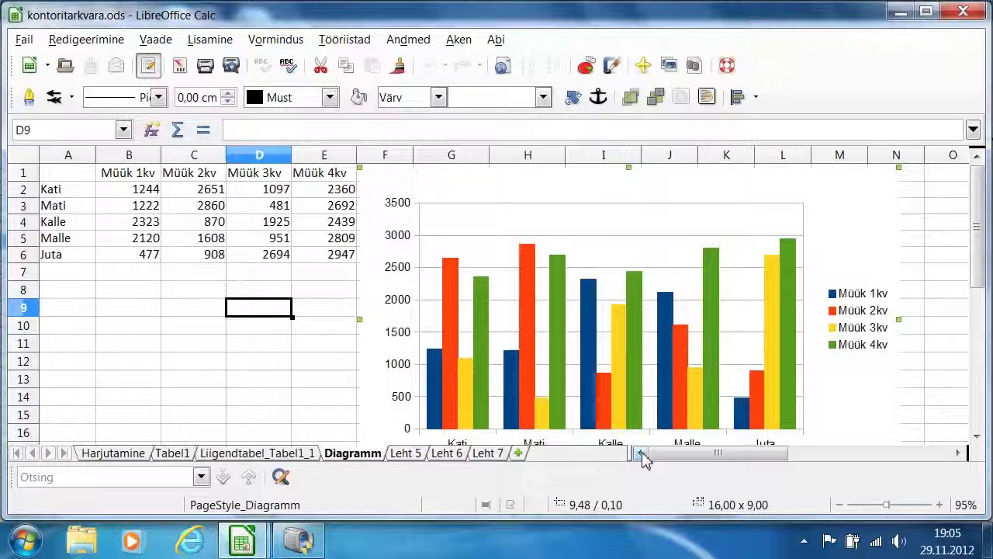